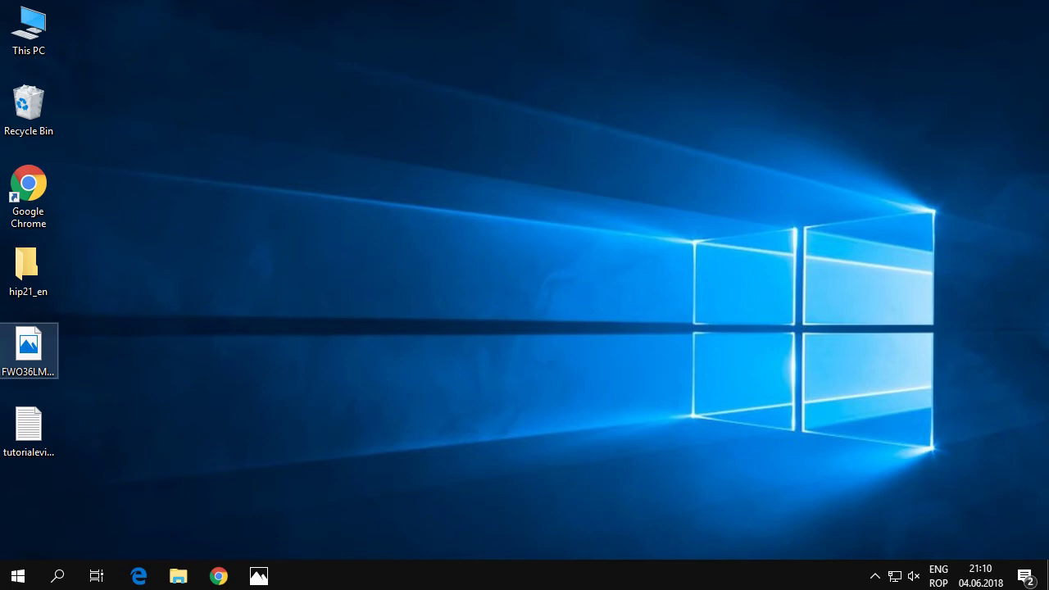
# Search Google for 'hide in picture' and open the SourceForge download page
pyautogui.click(254, 325)
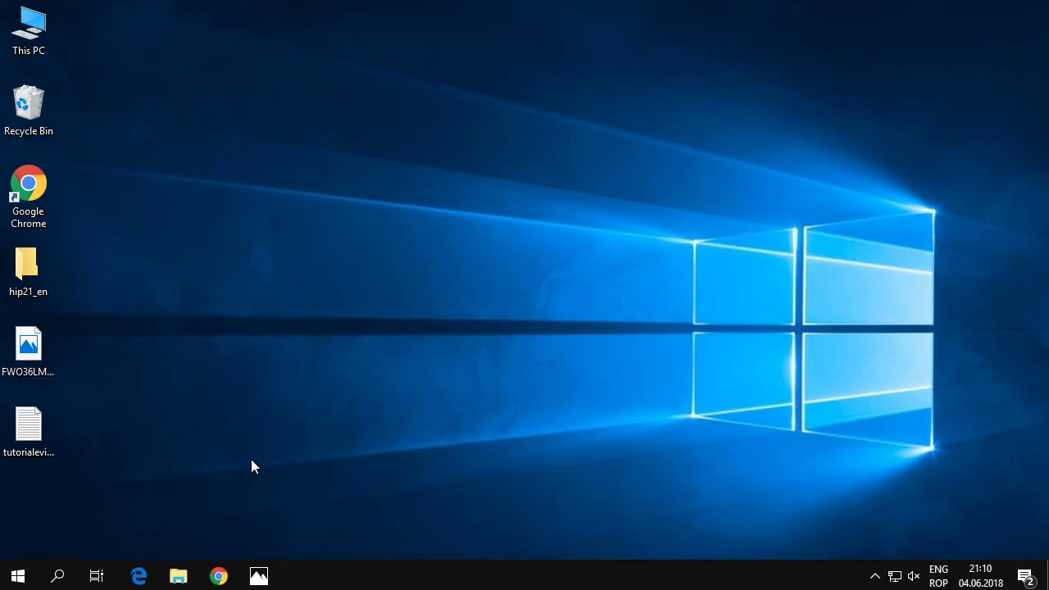
pyautogui.click(218, 576)
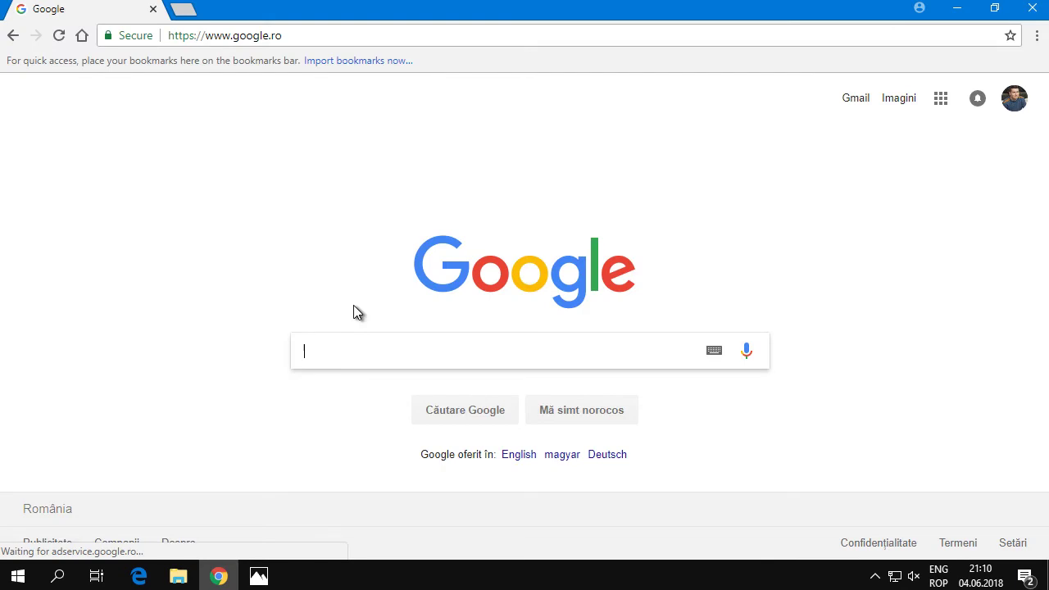
pyautogui.write('hide in picture')
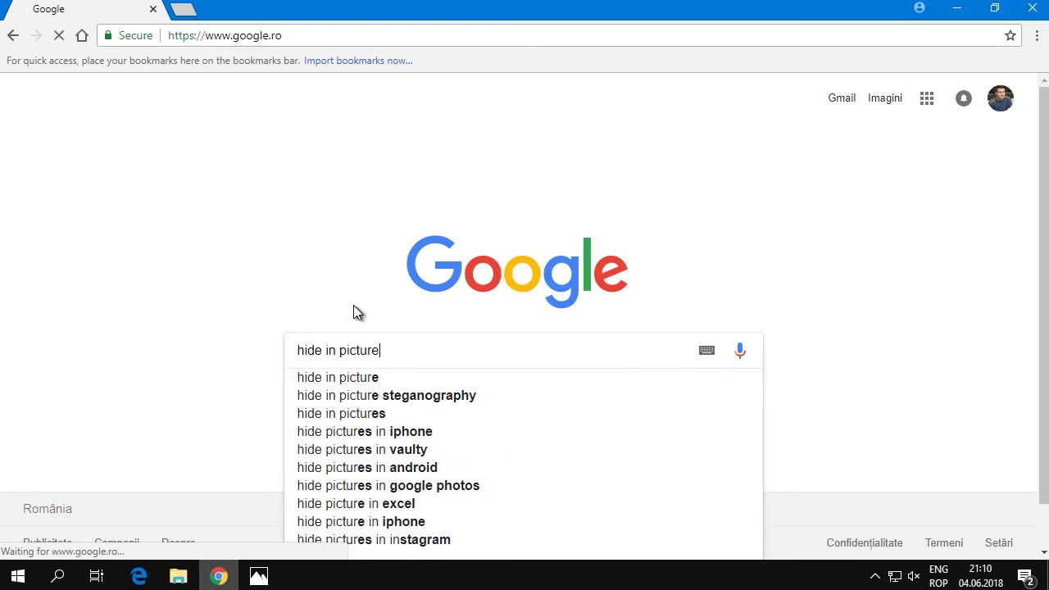
pyautogui.press('Return')
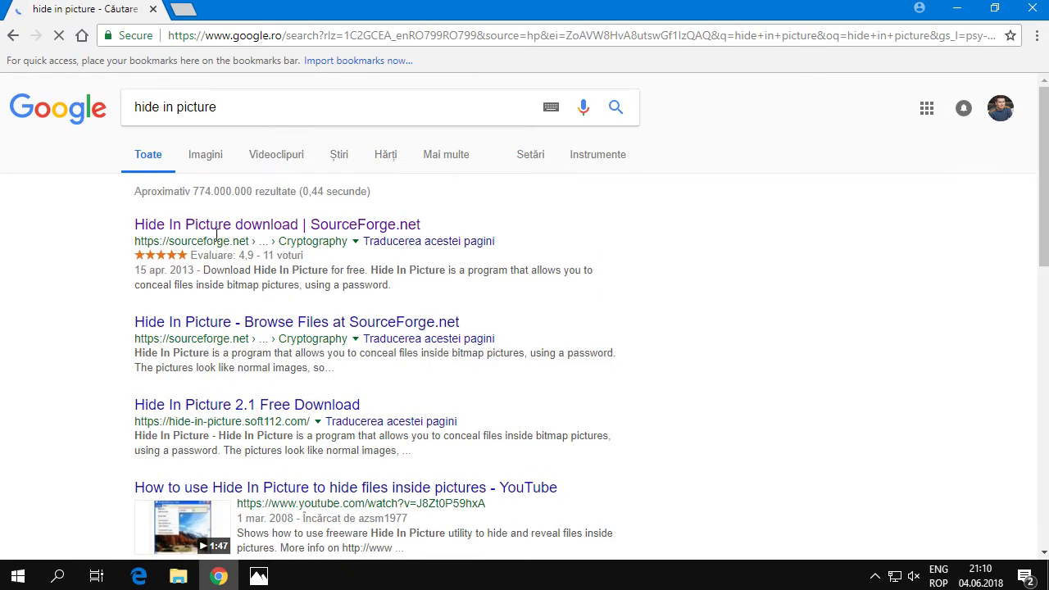
pyautogui.click(214, 228)
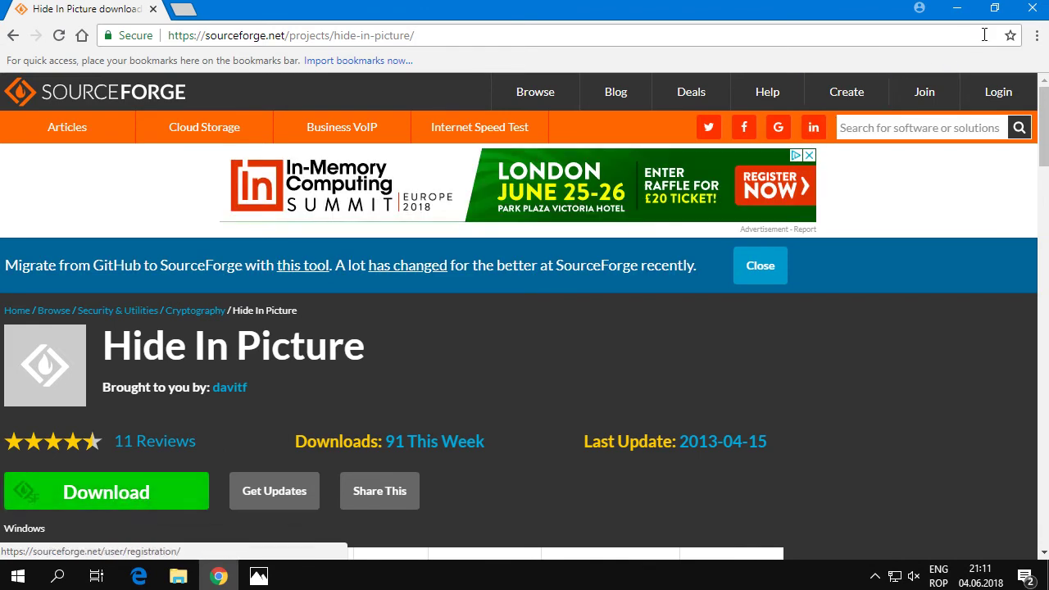
# Close Chrome and launch winhip_en.exe from the hip21_en desktop folder
pyautogui.click(1032, 9)
pyautogui.doubleClick(42, 276)
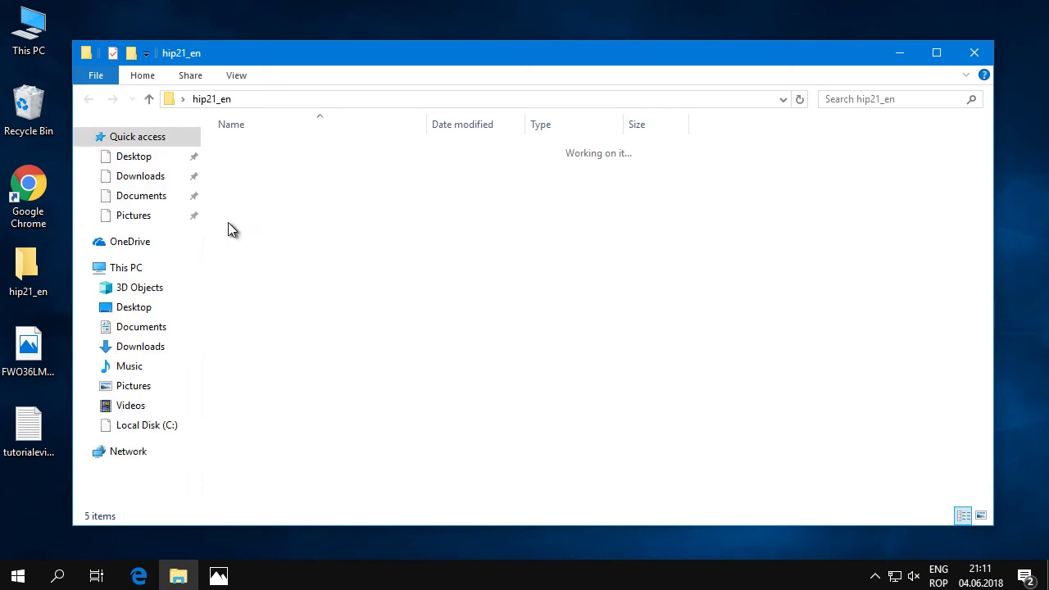
pyautogui.click(280, 218)
pyautogui.doubleClick(297, 218)
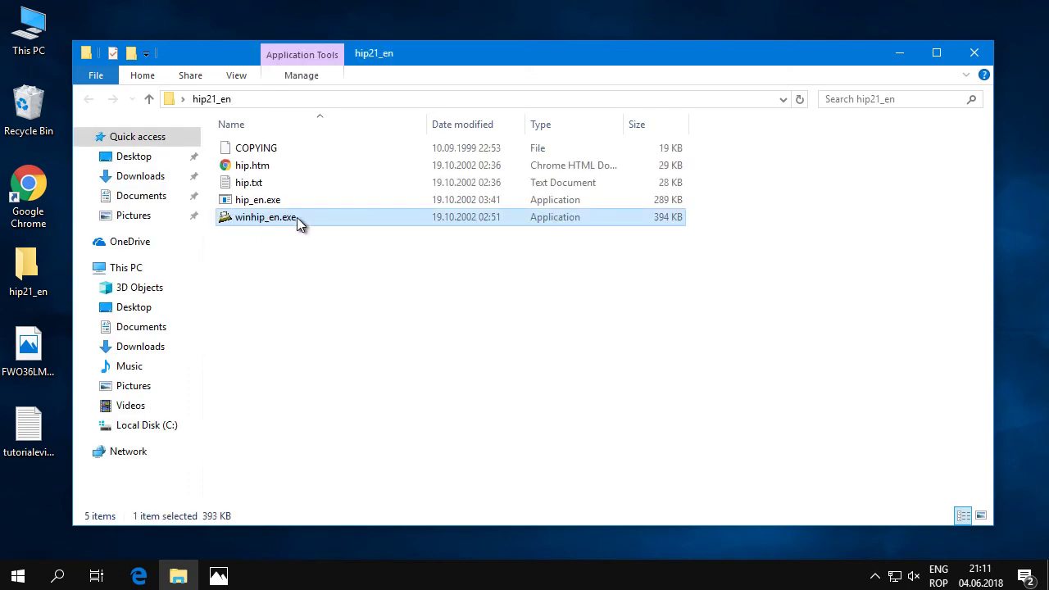
pyautogui.click(974, 52)
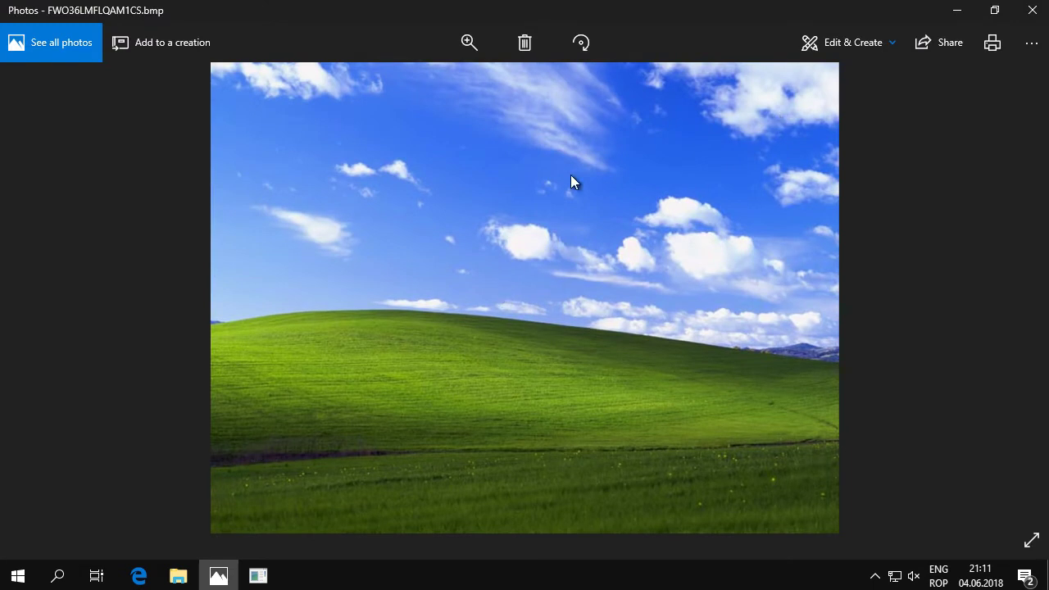
# Close Photos and open FWO36LMFLQAM1CS.bmp via File > Open picture in Hide In Picture
pyautogui.click(1032, 10)
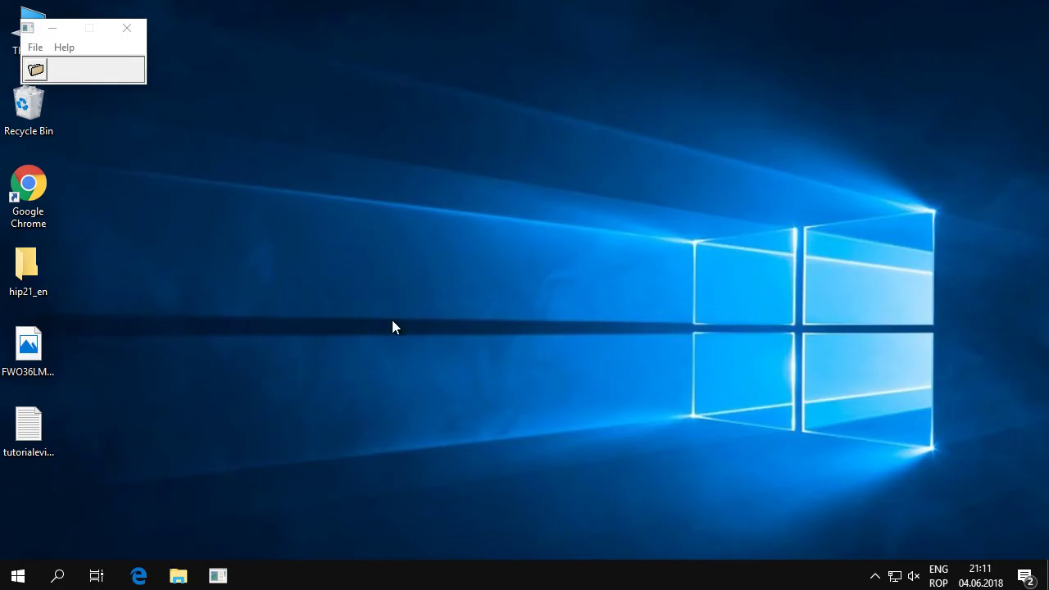
pyautogui.click(35, 47)
pyautogui.click(51, 68)
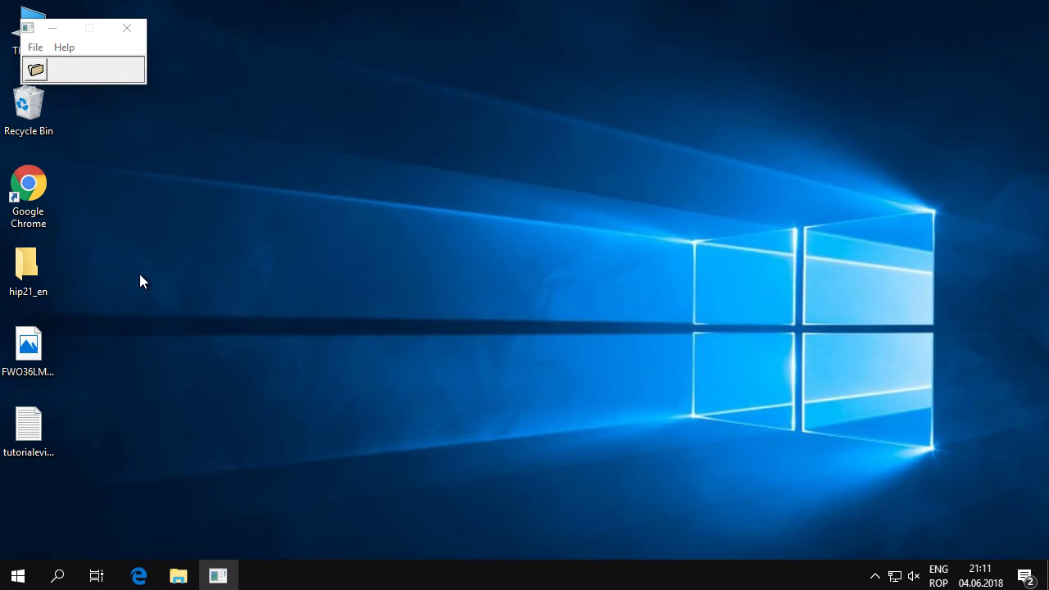
pyautogui.click(310, 238)
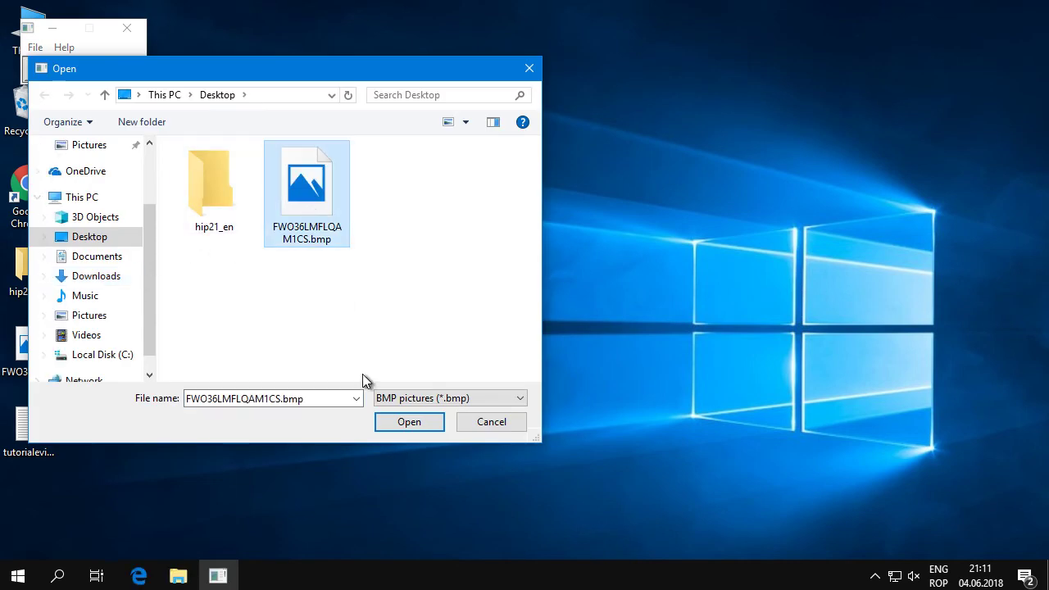
pyautogui.click(394, 425)
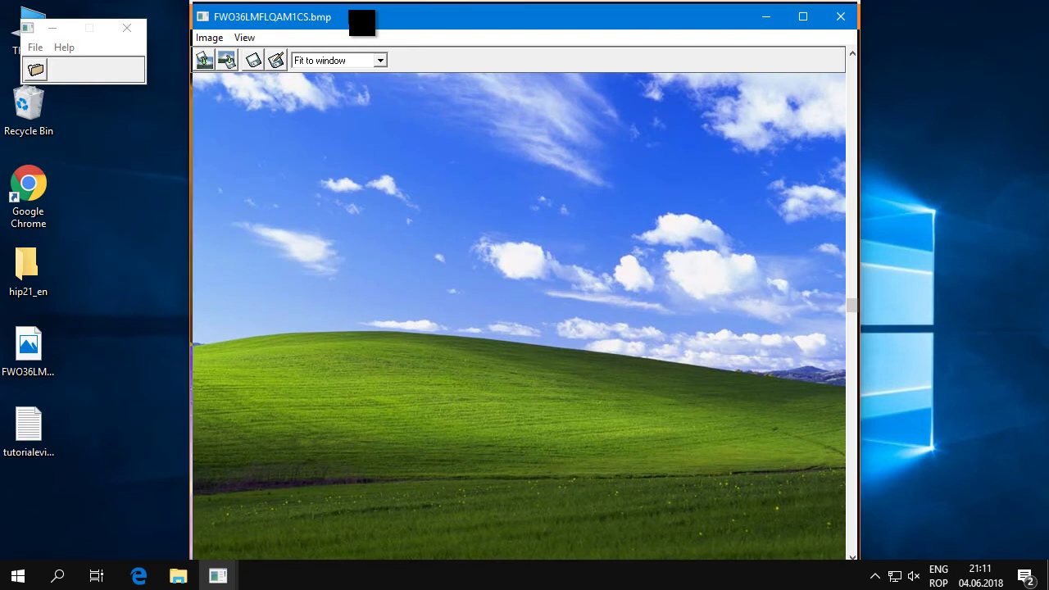
pyautogui.moveTo(351, 19); pyautogui.dragTo(352, 13)
# Review the text file tutorialevideo.info.txt in Notepad, then close it
pyautogui.doubleClick(52, 436)
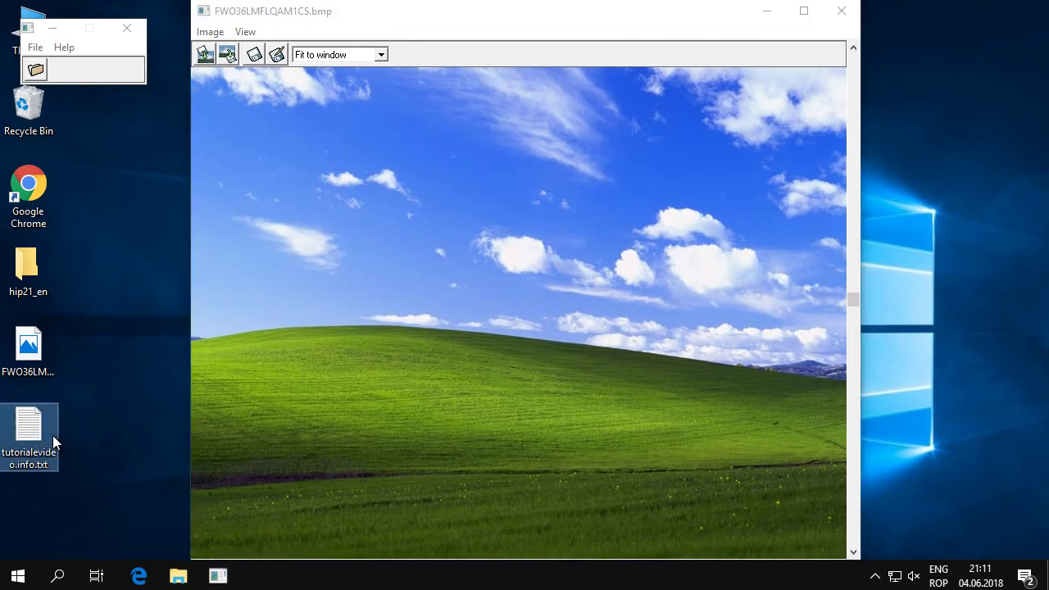
pyautogui.moveTo(257, 137); pyautogui.dragTo(107, 131)
pyautogui.click(223, 131)
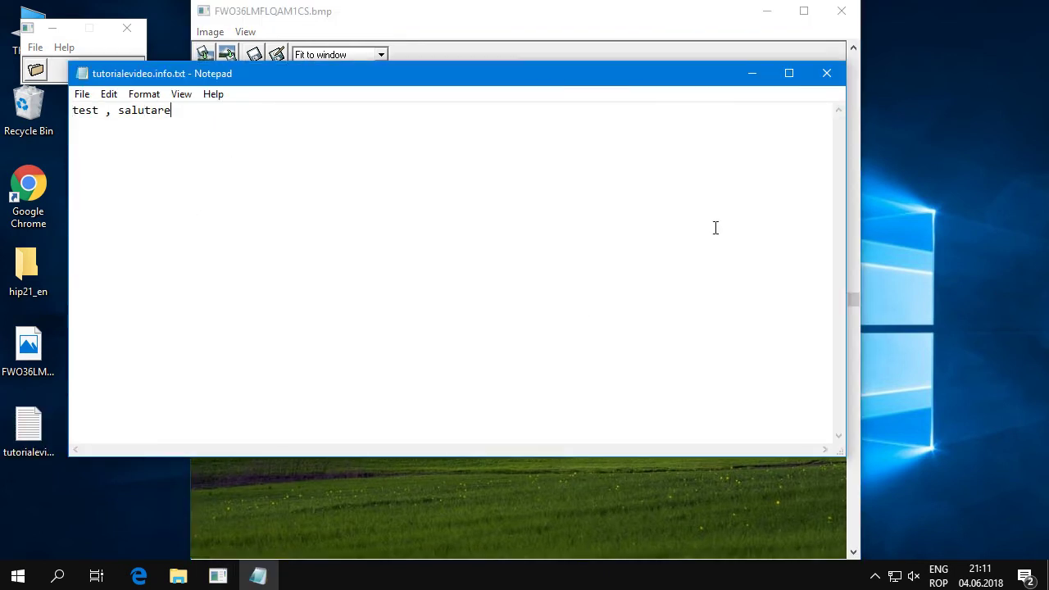
pyautogui.click(826, 75)
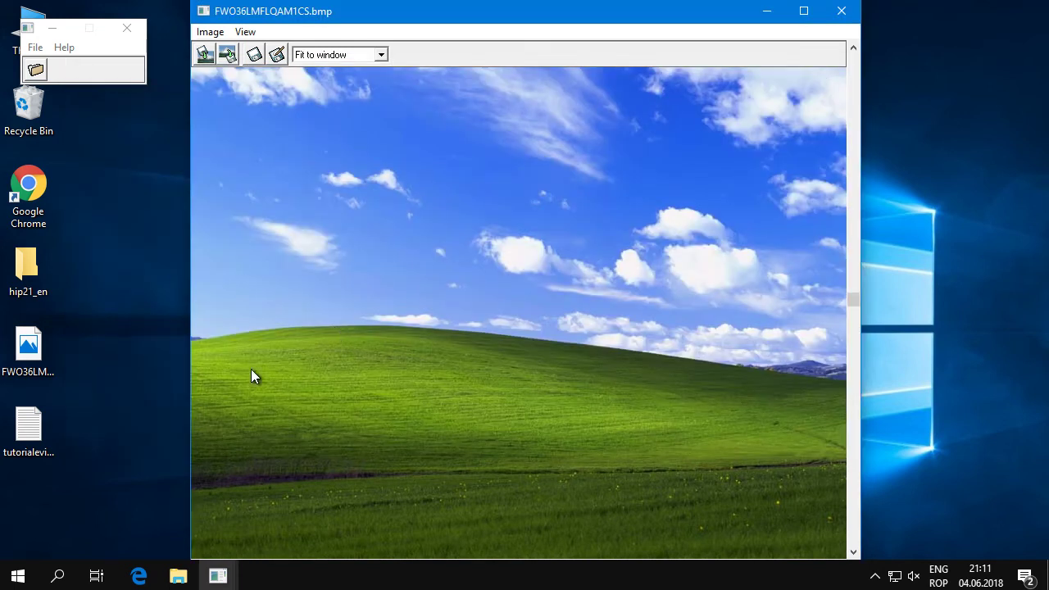
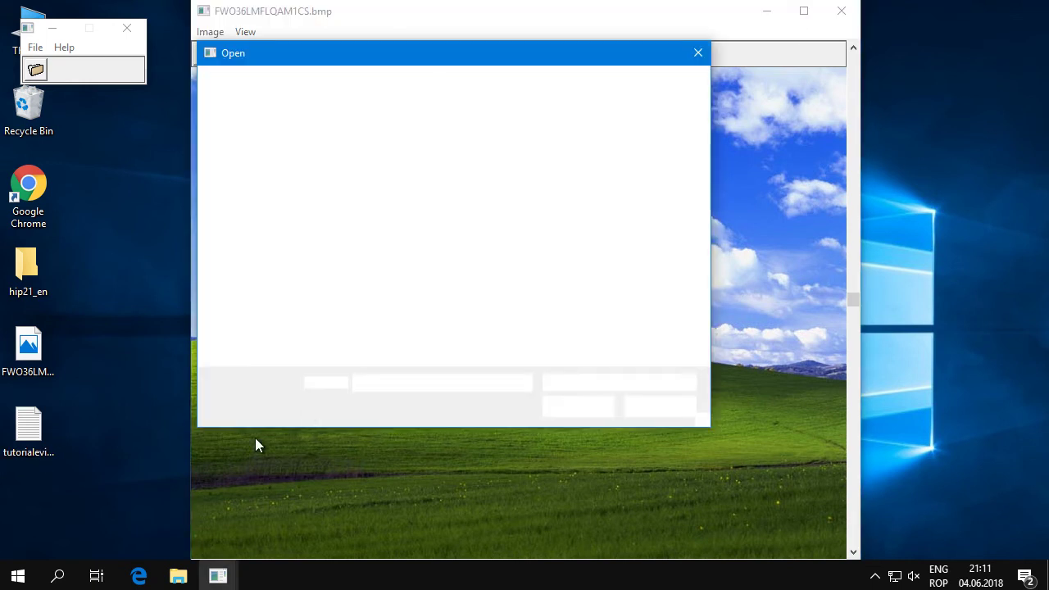
# Select tutorialevideo.info.txt as the file to hide and type the account password in both password fields
pyautogui.click(564, 176)
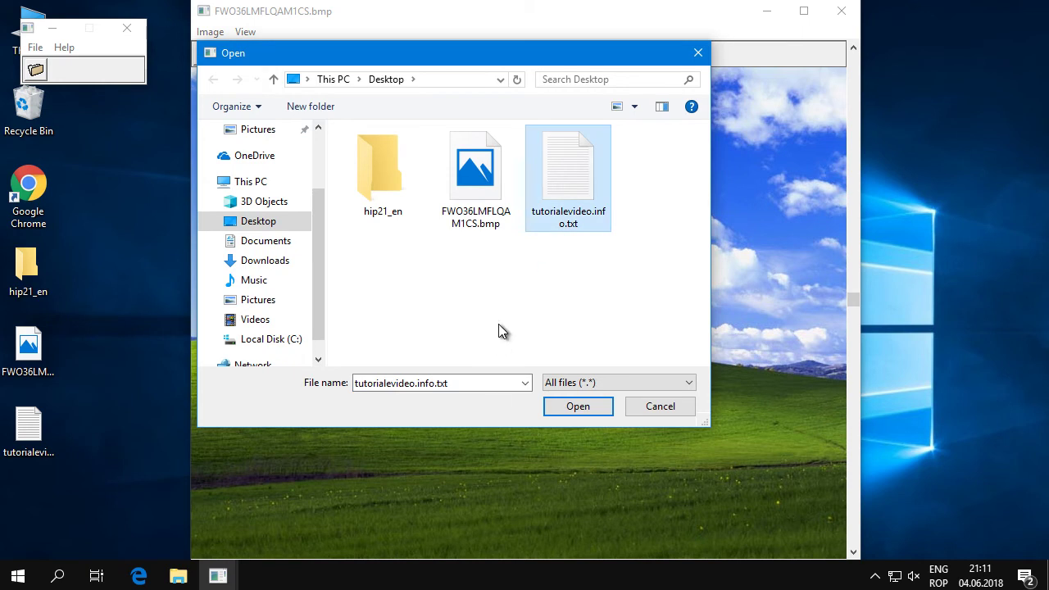
pyautogui.click(579, 410)
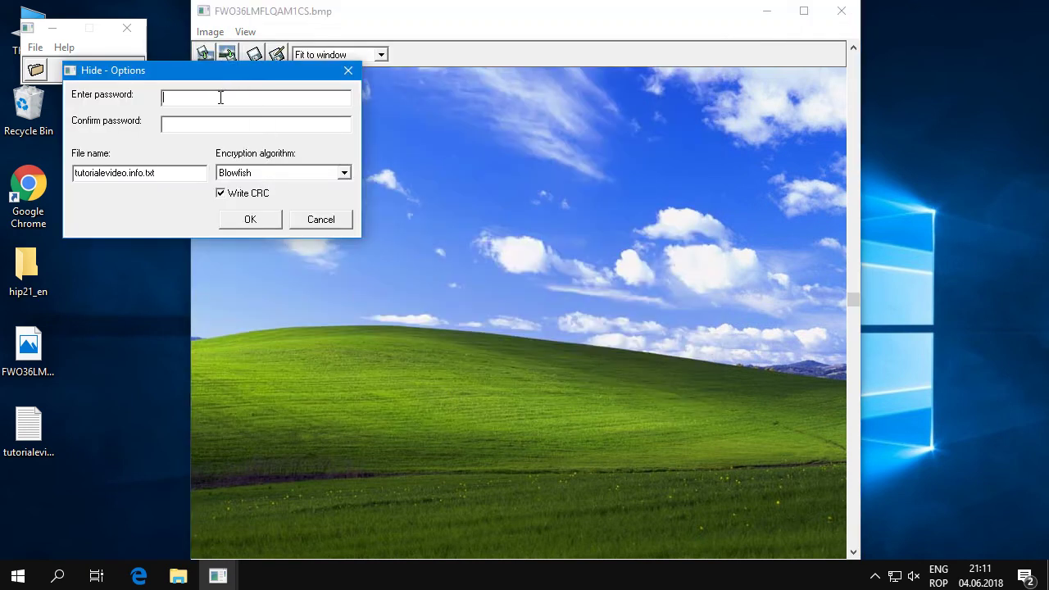
pyautogui.write('password')
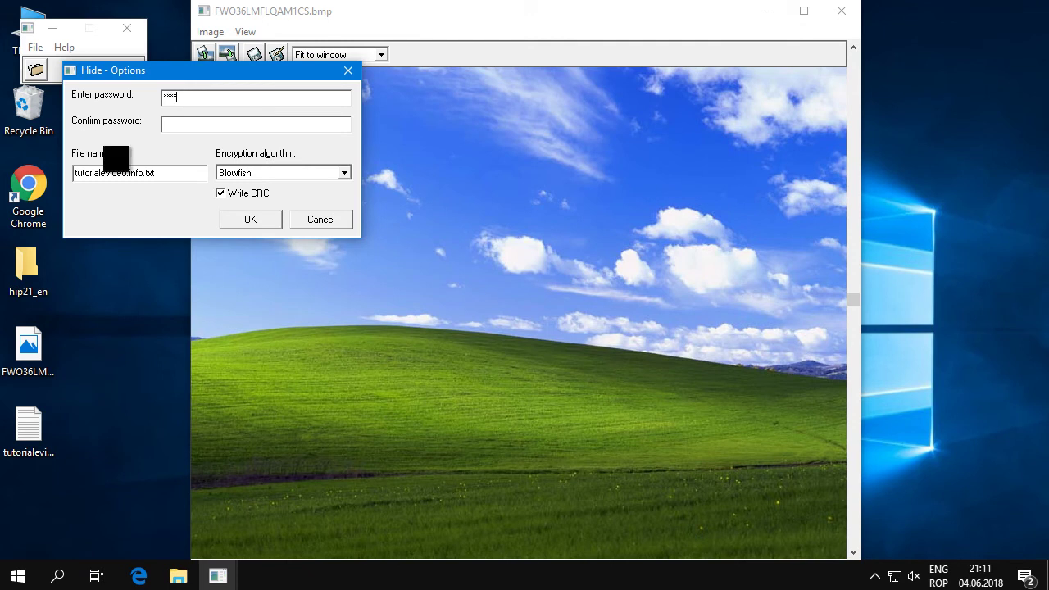
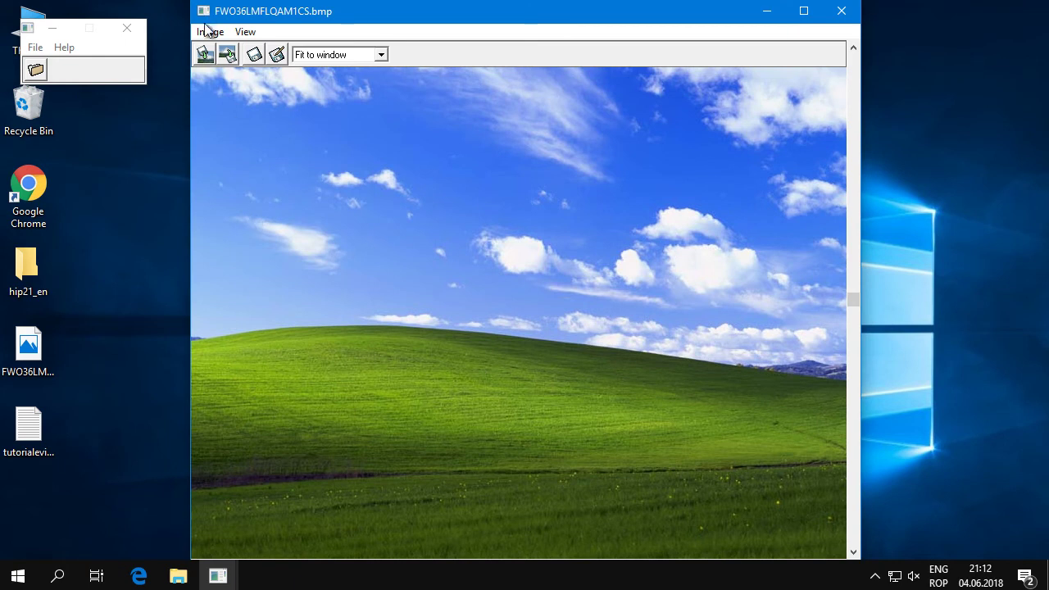
# Save the FWO36LMFLQAM1CS.bmp picture via Image > Save picture and close its window
pyautogui.click(208, 31)
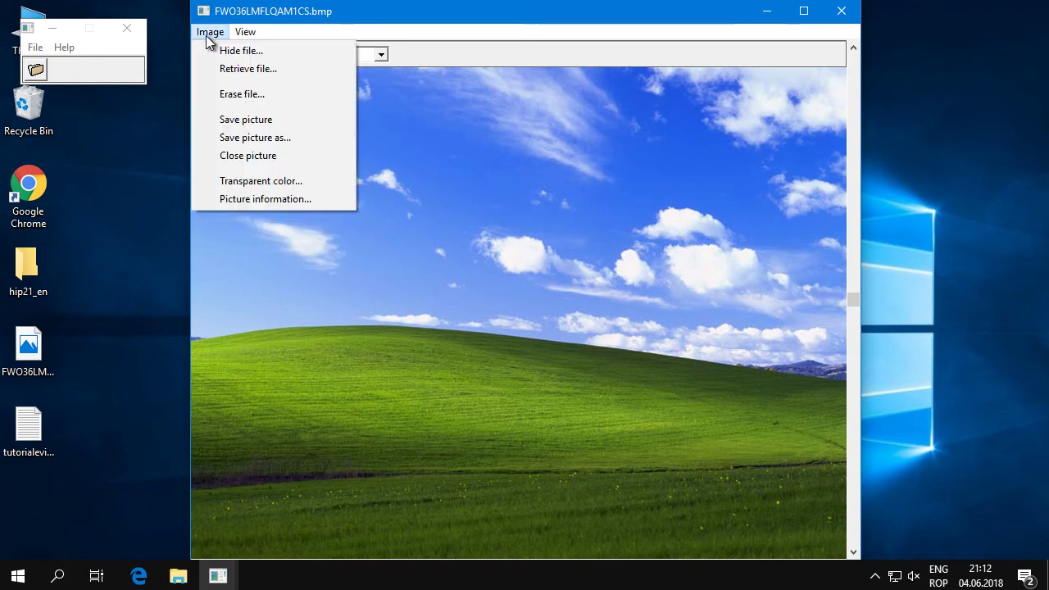
pyautogui.click(228, 121)
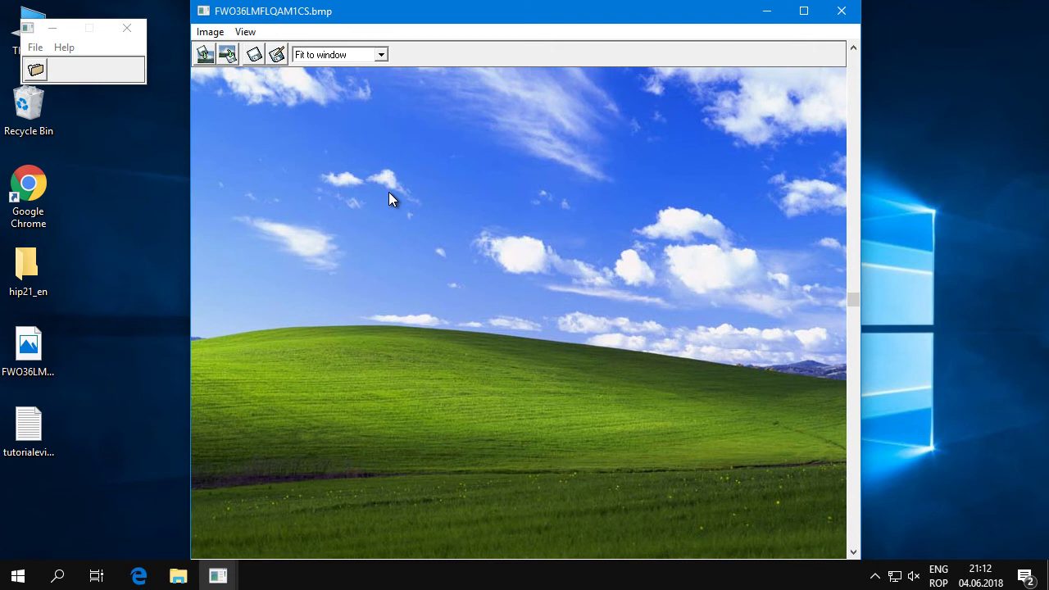
pyautogui.click(841, 10)
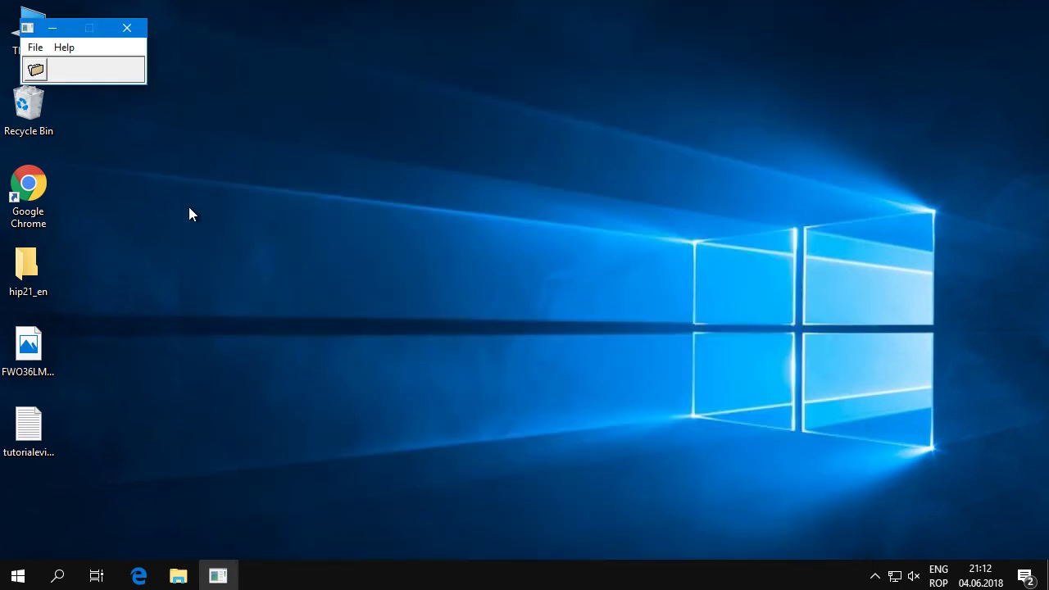
# Open the FWO36LMFLQAM1CS.bmp picture in Hide In Picture
pyautogui.click(40, 442)
pyautogui.click(34, 47)
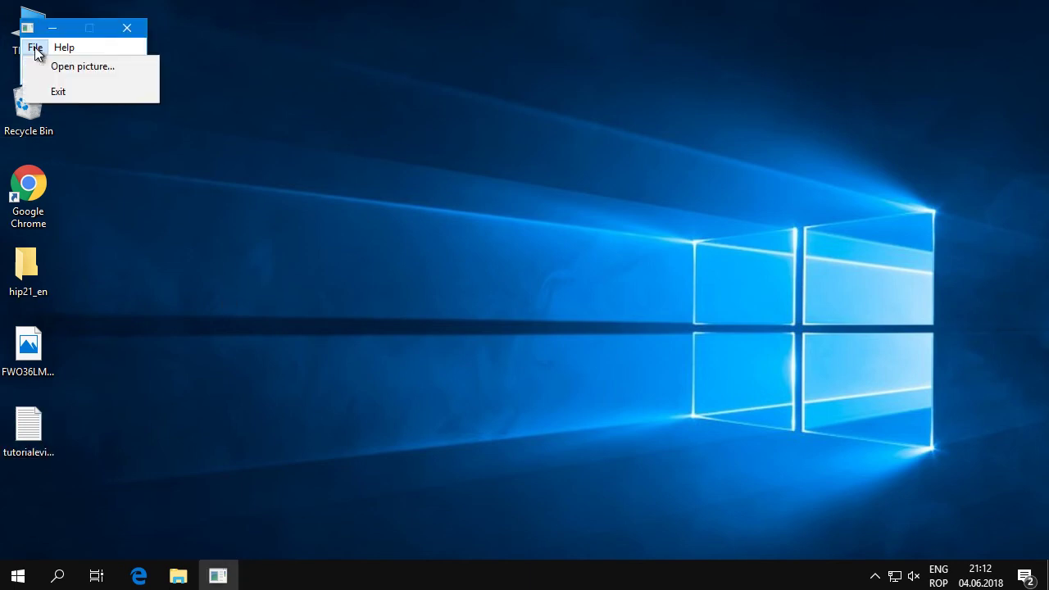
pyautogui.click(50, 63)
pyautogui.click(293, 210)
pyautogui.click(409, 421)
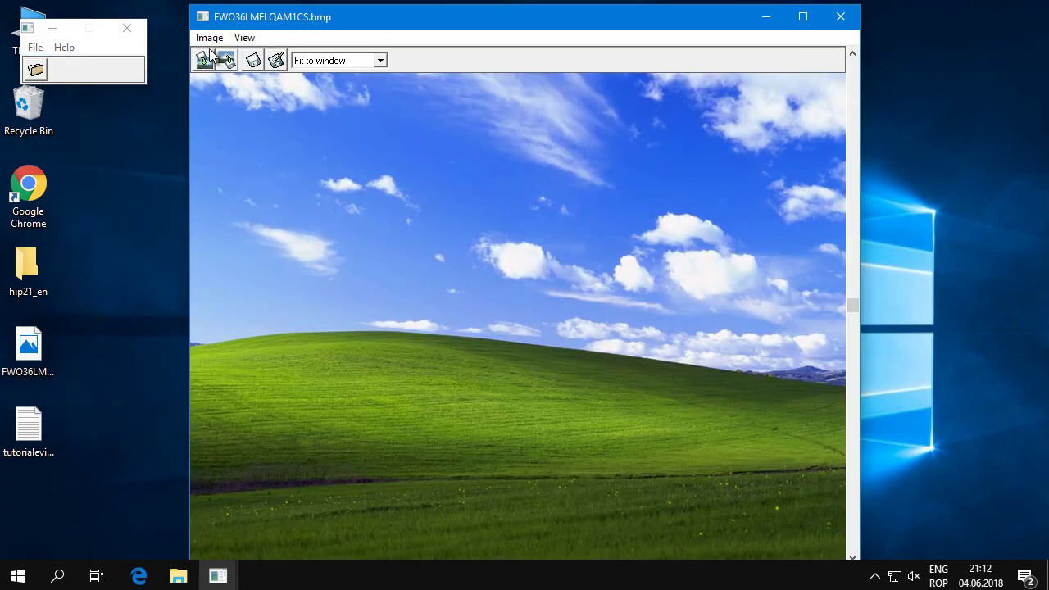
# Retrieve the hidden tutorialevideo.info.txt with its password, save it to the Desktop, and quit the program
pyautogui.click(209, 38)
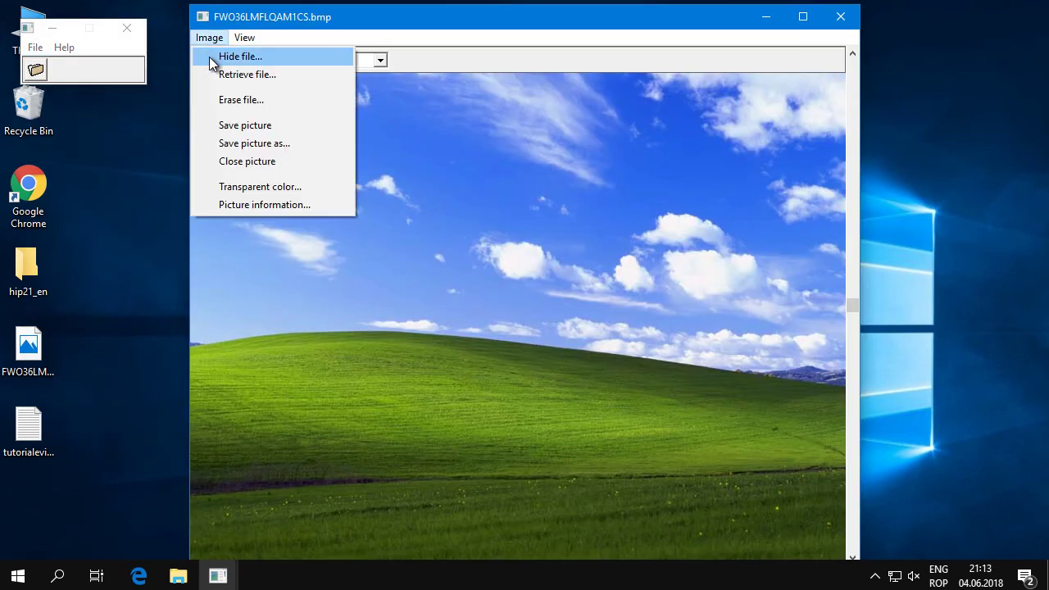
pyautogui.click(318, 80)
pyautogui.write('1234')
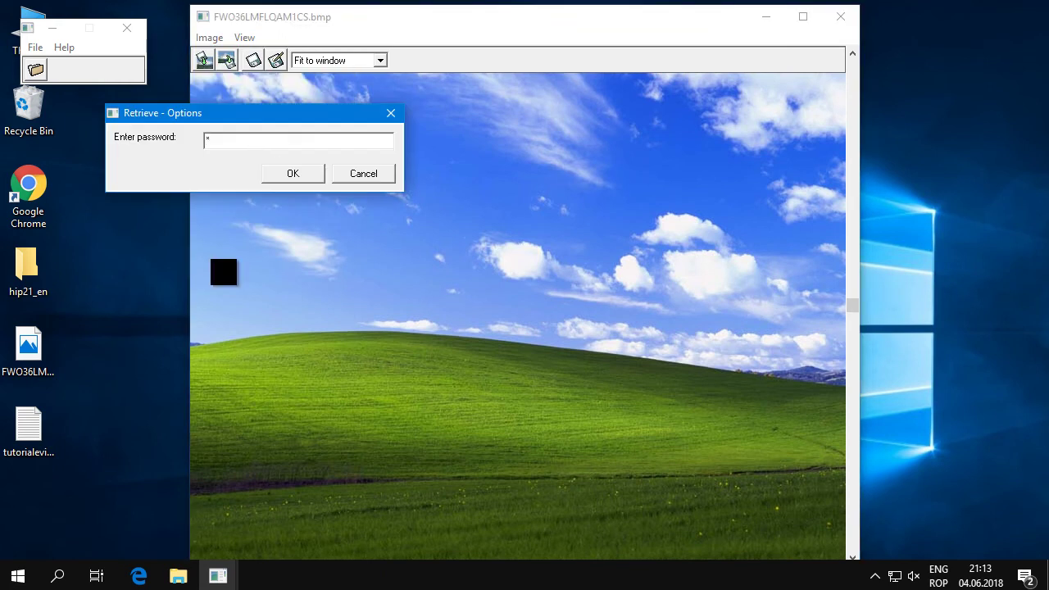
pyautogui.write('5678')
pyautogui.click(289, 173)
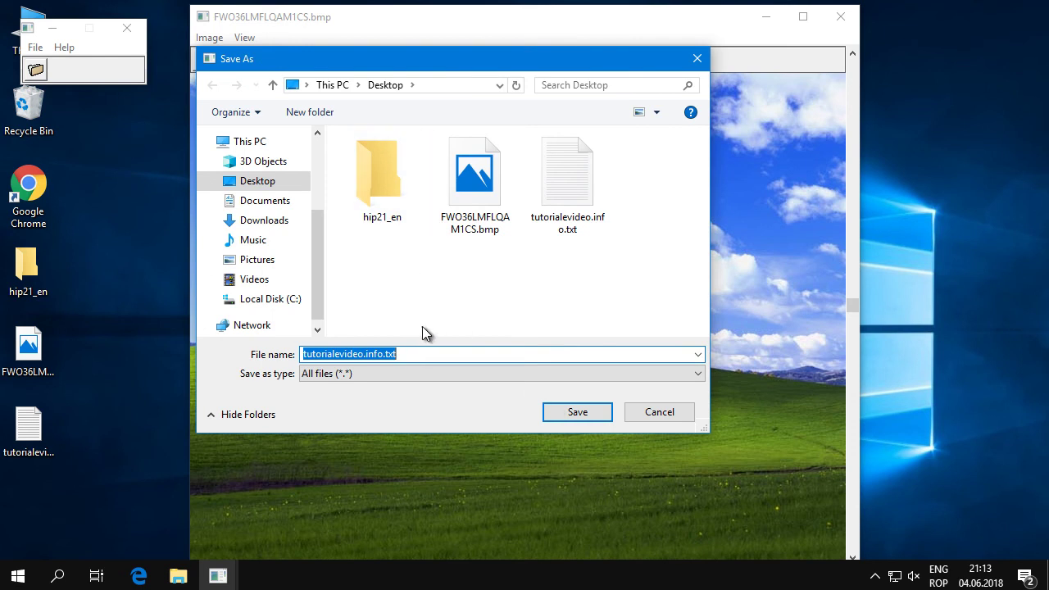
pyautogui.click(653, 414)
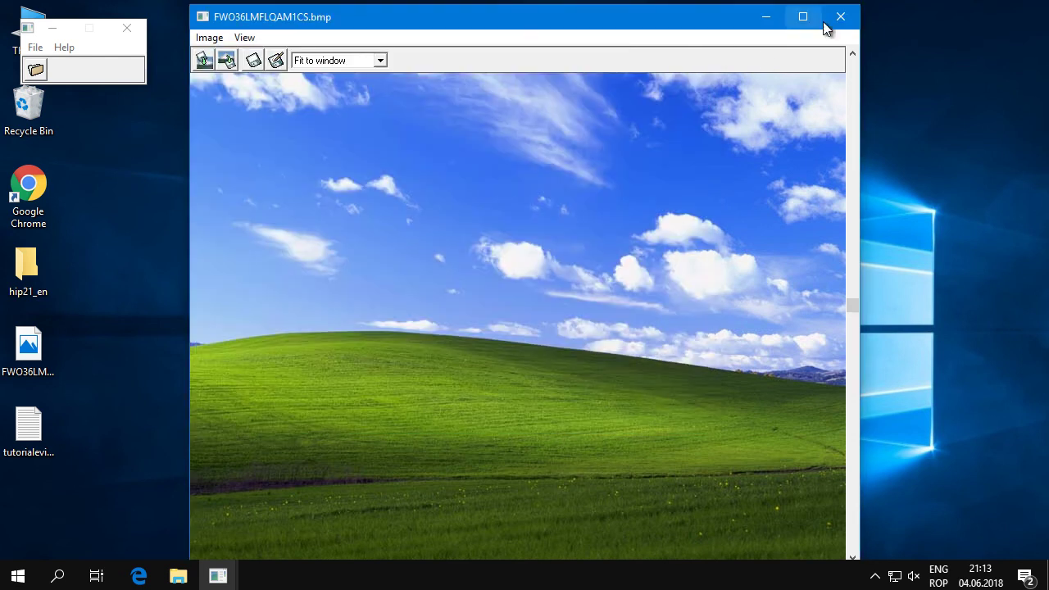
pyautogui.click(833, 18)
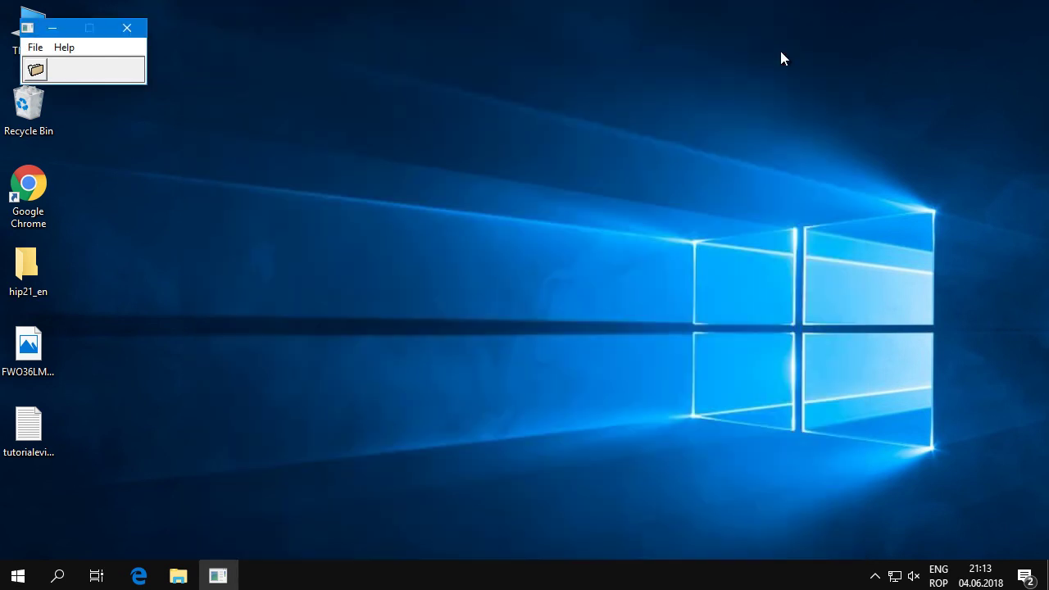
pyautogui.click(127, 28)
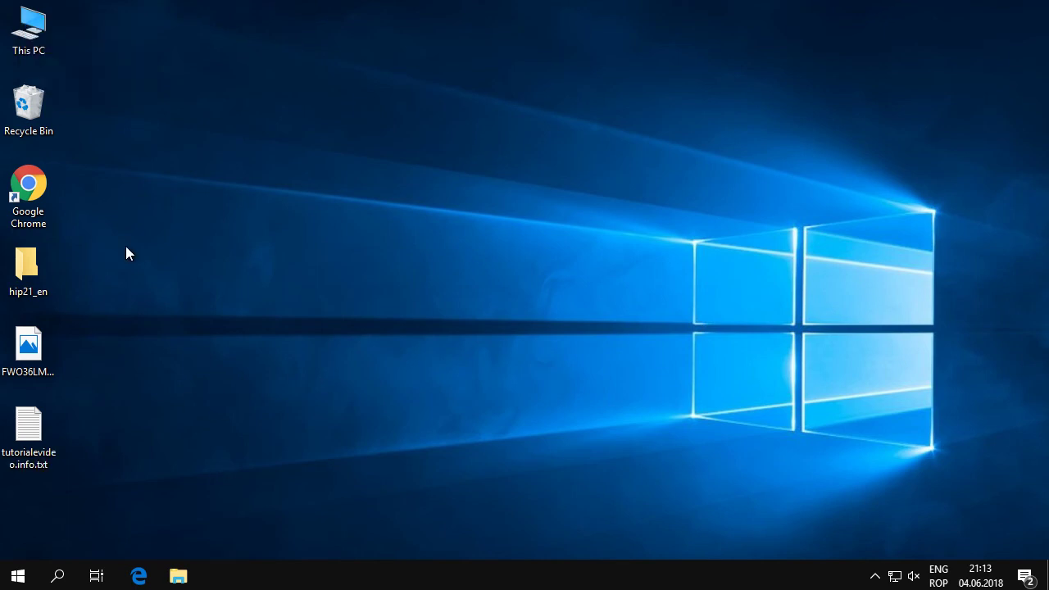
# Launch Google Chrome and load ncode.me, correcting the mistyped address
pyautogui.doubleClick(39, 187)
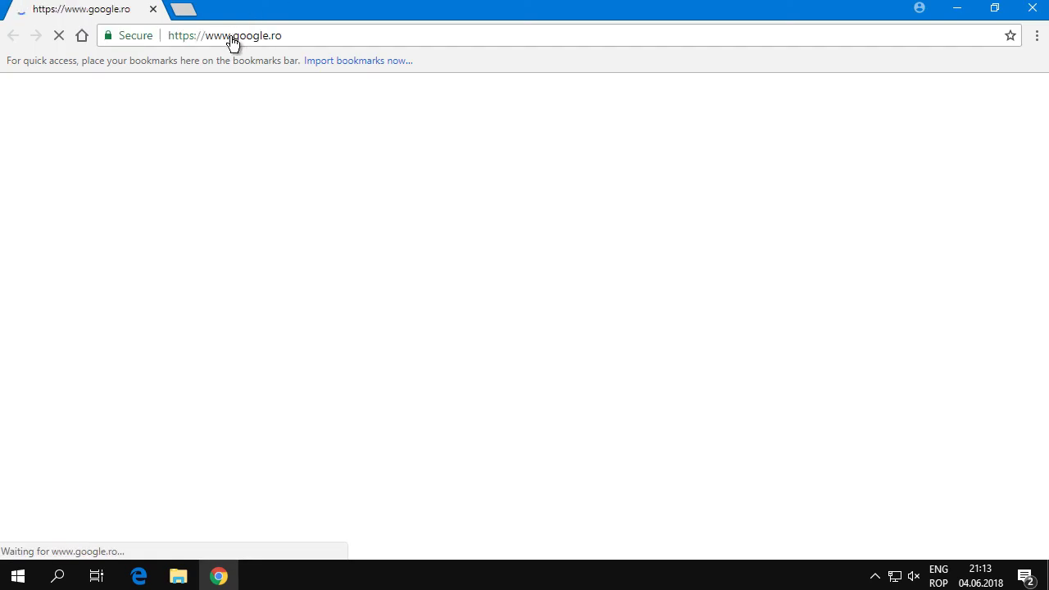
pyautogui.click(250, 37)
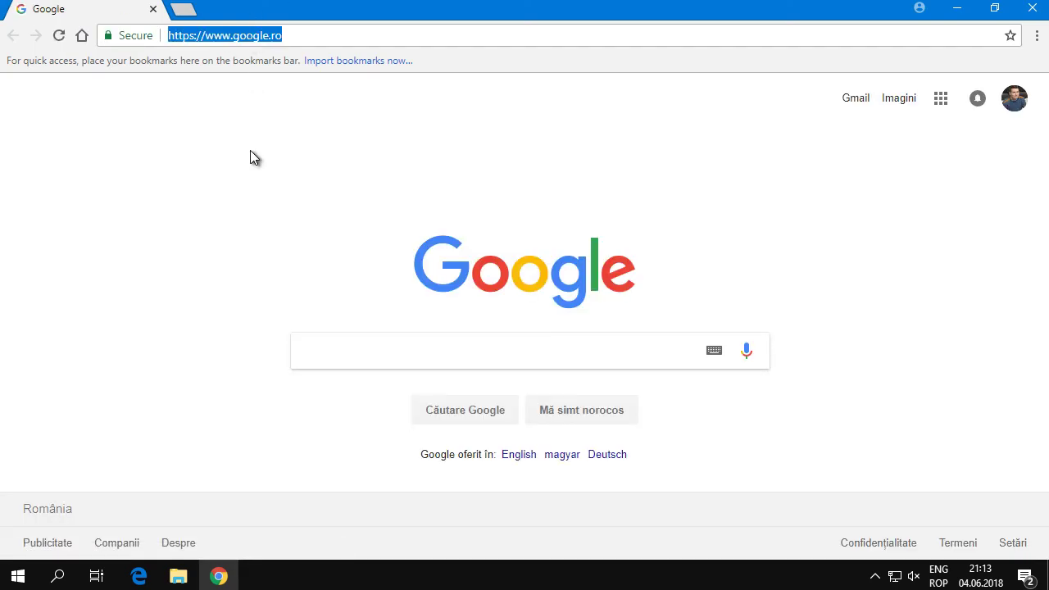
pyautogui.write('ncoc')
pyautogui.press('BackSpace')
pyautogui.write('de')
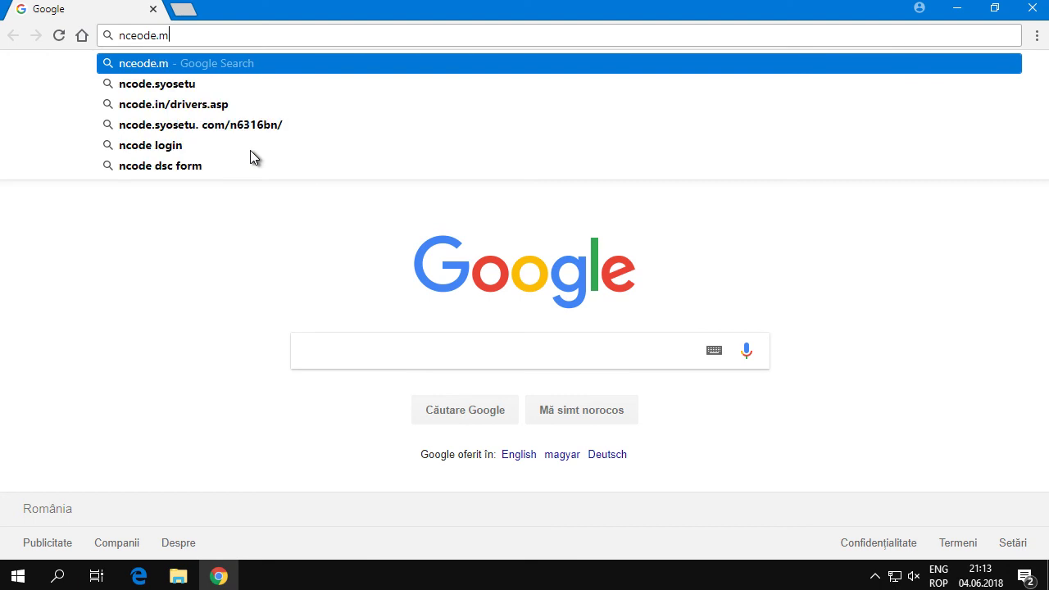
pyautogui.press('Escape')
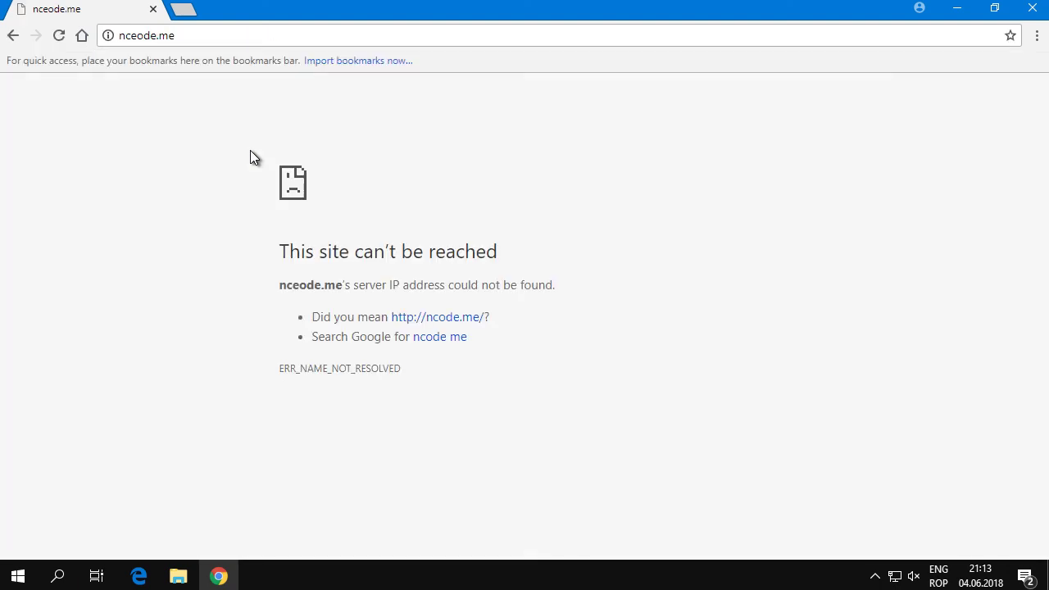
pyautogui.click(183, 37)
pyautogui.write('n')
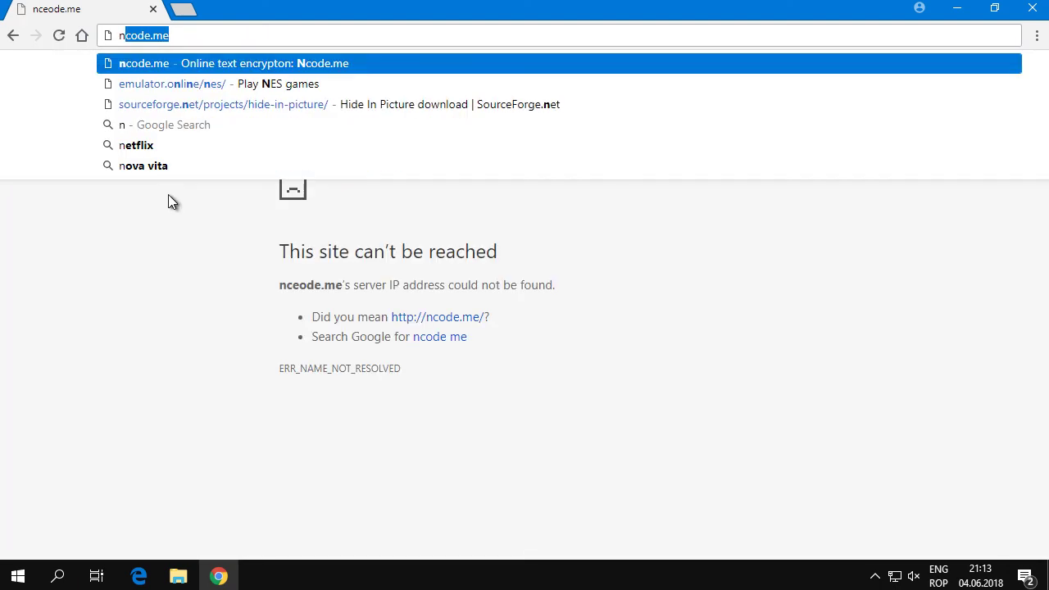
pyautogui.write('code.m')
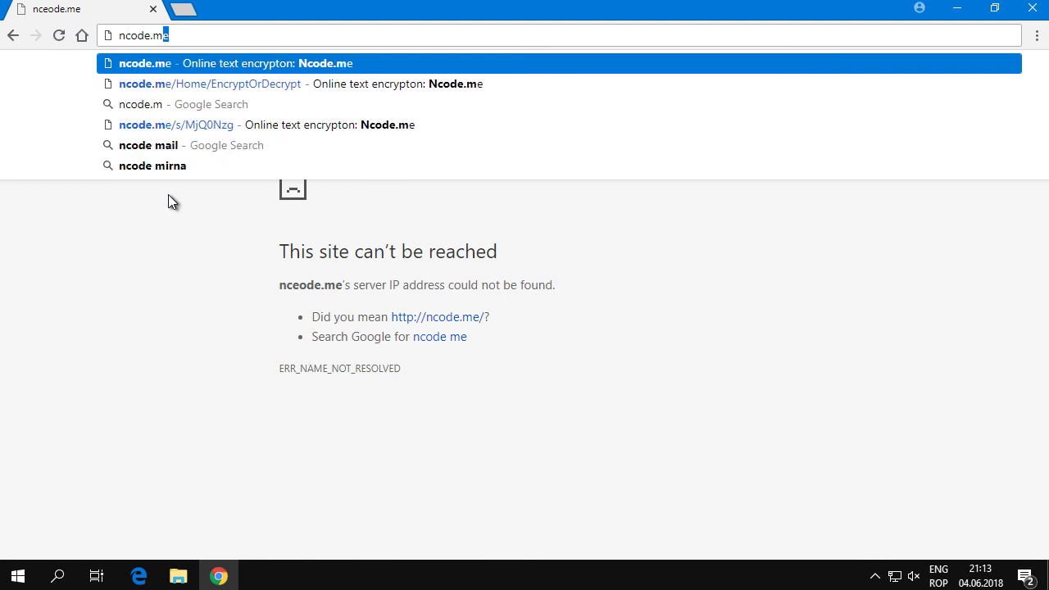
pyautogui.press('Return')
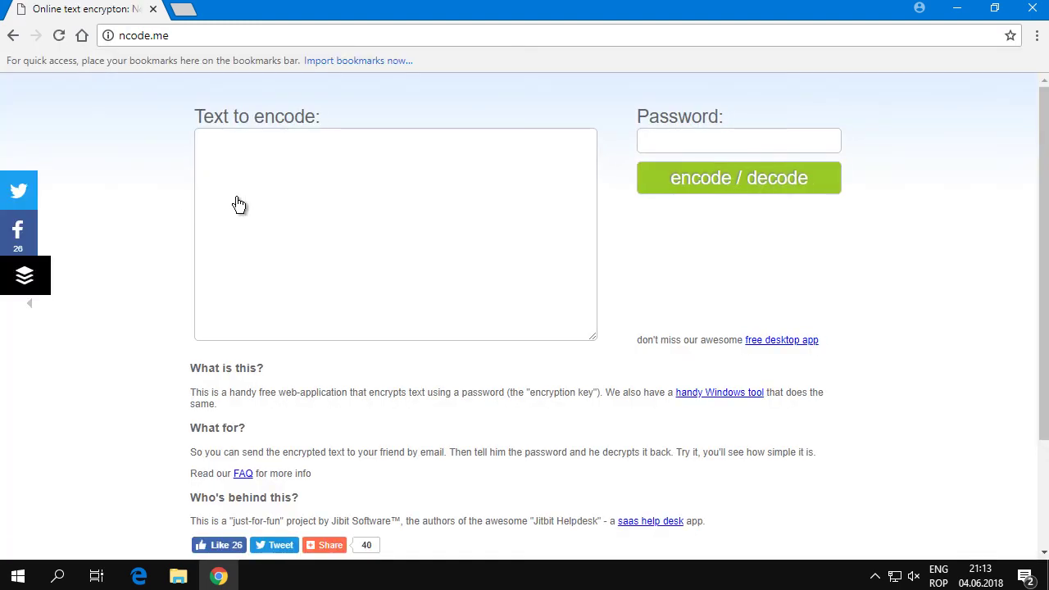
# Enter 'Bine ati venit la tutorialevideo.info' as the text to encode
pyautogui.click(223, 168)
pyautogui.write('hi')
pyautogui.press('BackSpace')
pyautogui.press('BackSpace')
pyautogui.write('Bine')
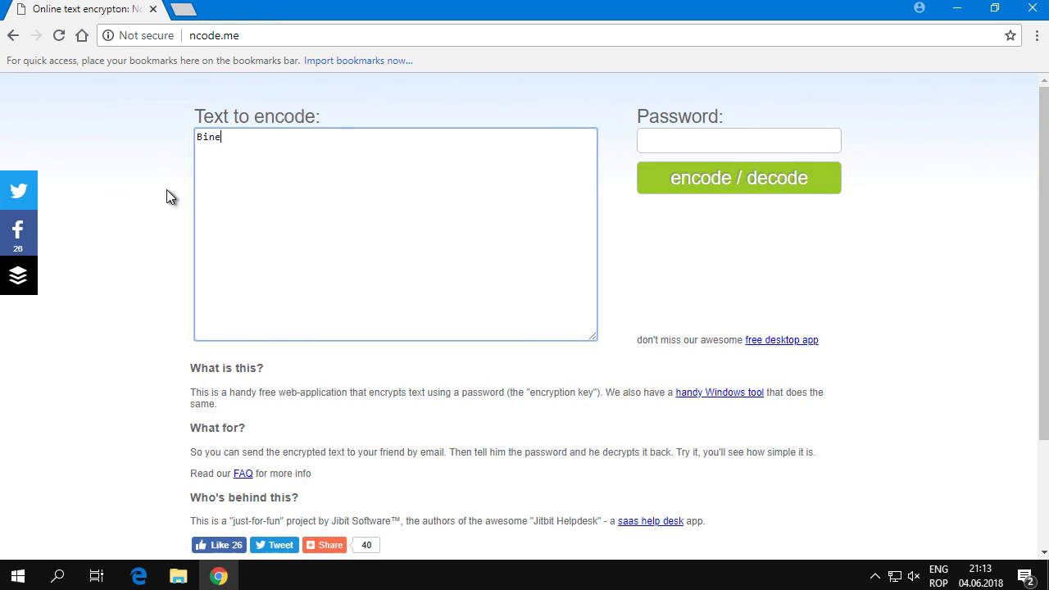
pyautogui.write(' ati venit la tutorial')
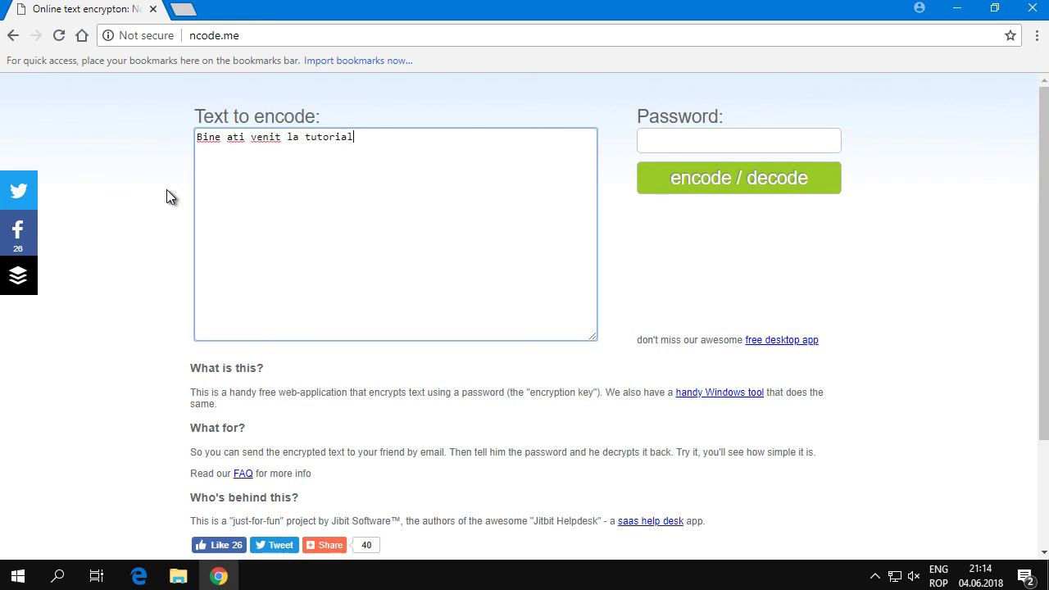
pyautogui.write('evid')
pyautogui.press('BackSpace')
pyautogui.press('BackSpace')
pyautogui.write('i')
pyautogui.write('.info')
pyautogui.moveTo(489, 157); pyautogui.dragTo(176, 136)
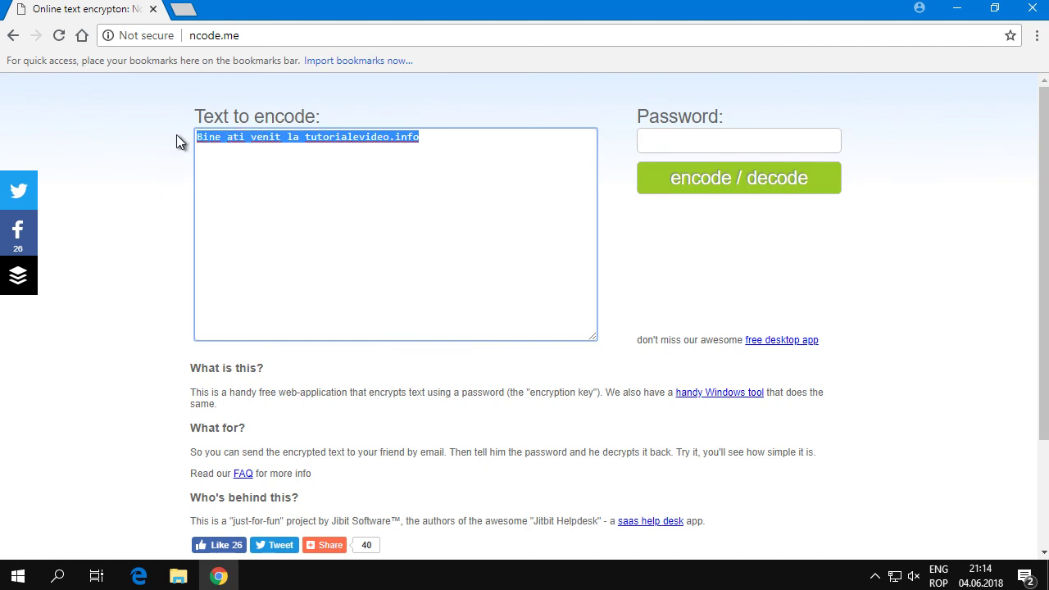
# Fill the Password field from the saved suggestion and encode the sentence
pyautogui.click(655, 138)
pyautogui.click(690, 163)
pyautogui.click(764, 136)
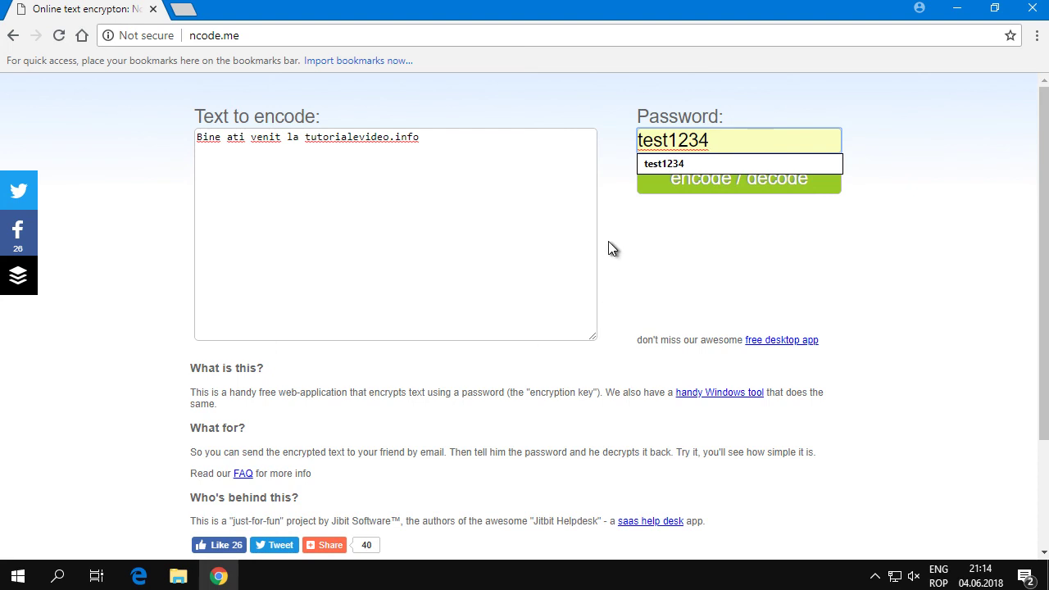
pyautogui.click(689, 272)
pyautogui.click(713, 175)
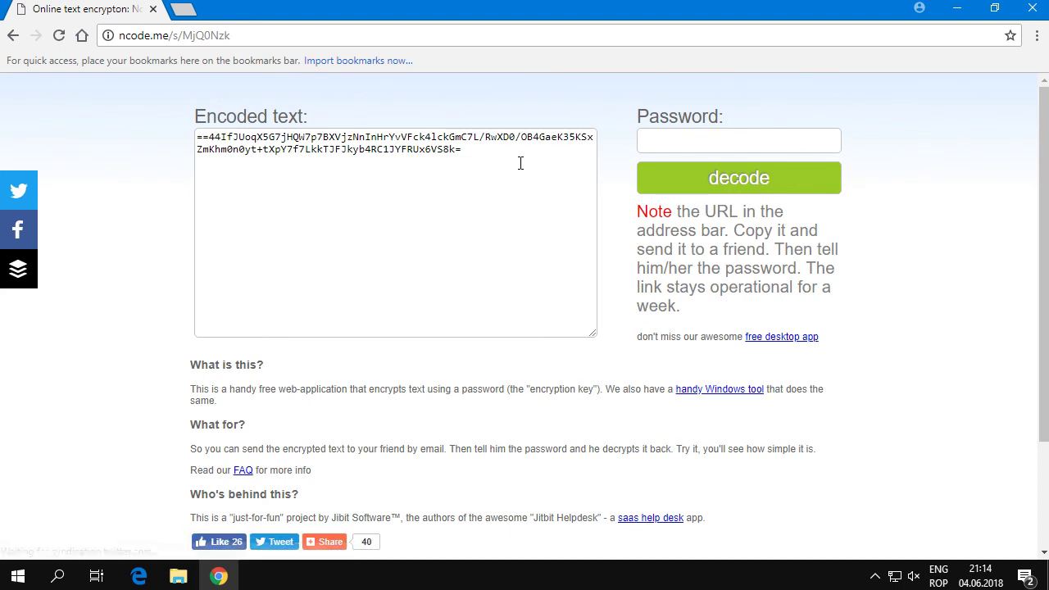
# Copy the encoded text, remove s/MjQ0Nzk from the URL, and paste it into the plain ncode.me page
pyautogui.moveTo(519, 163); pyautogui.dragTo(171, 82)
pyautogui.hotkey('ctrl', 'c')
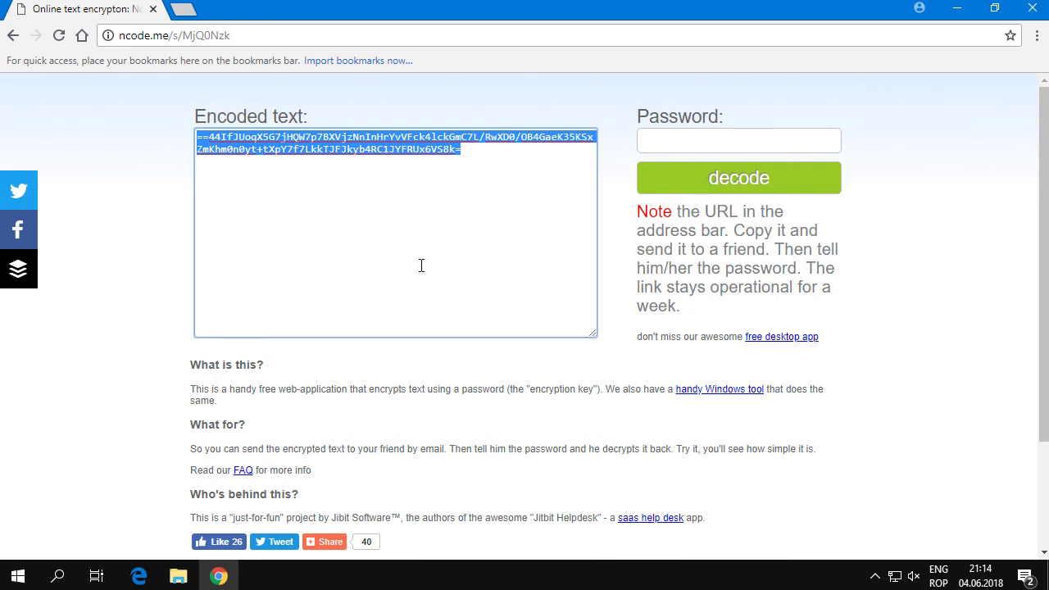
pyautogui.moveTo(260, 32); pyautogui.dragTo(173, 35)
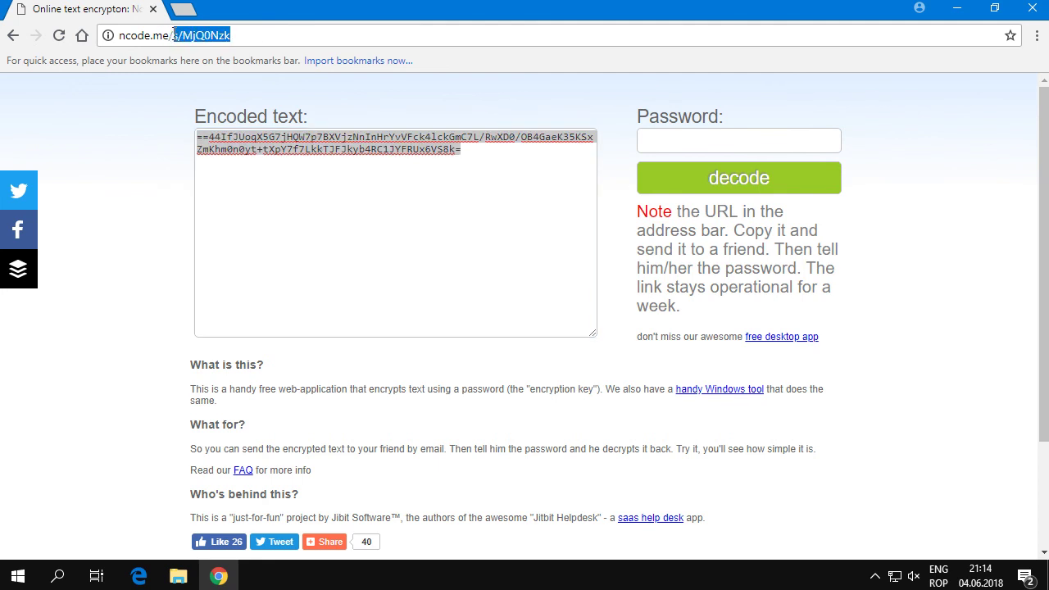
pyautogui.press('BackSpace')
pyautogui.press('Return')
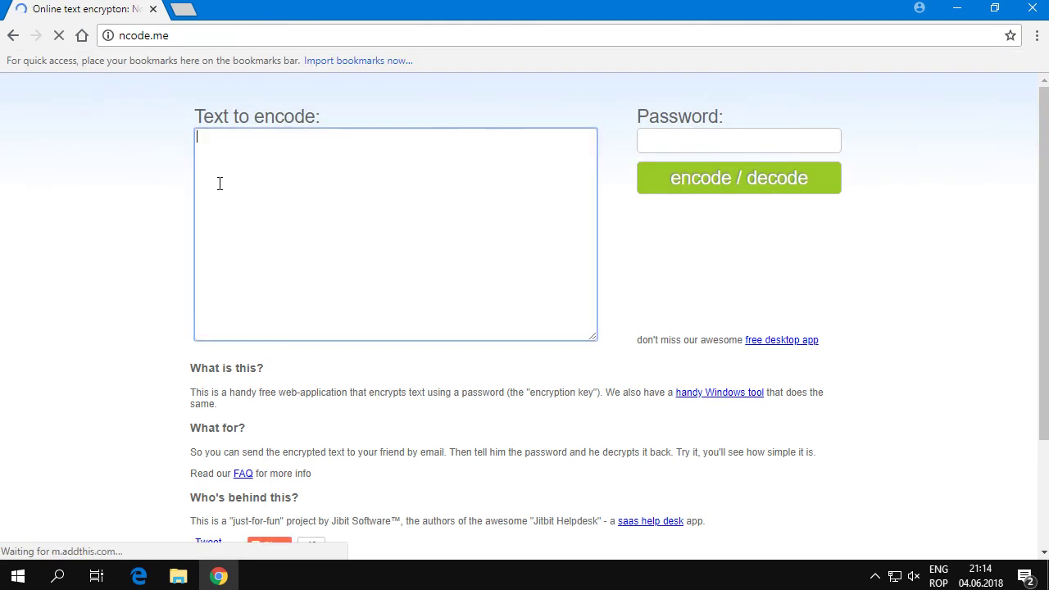
pyautogui.hotkey('ctrl', 'v')
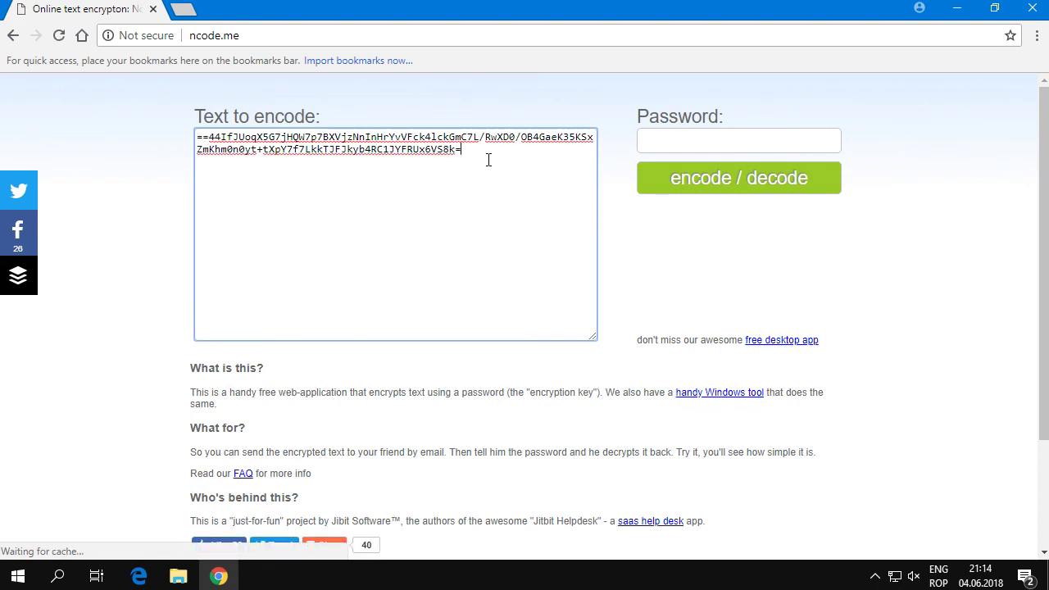
pyautogui.hotkey('ctrl', 'a')
# Enter the password and decode the pasted string, then select the restored sentence
pyautogui.click(708, 140)
pyautogui.write('test')
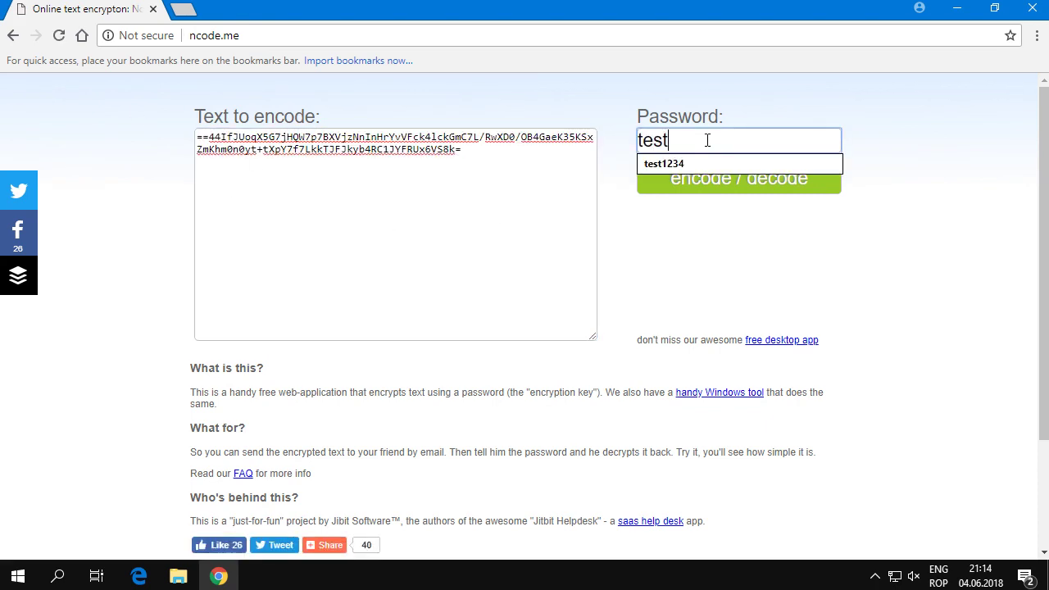
pyautogui.write('1234')
pyautogui.click(712, 231)
pyautogui.click(704, 177)
pyautogui.moveTo(481, 164); pyautogui.dragTo(169, 131)
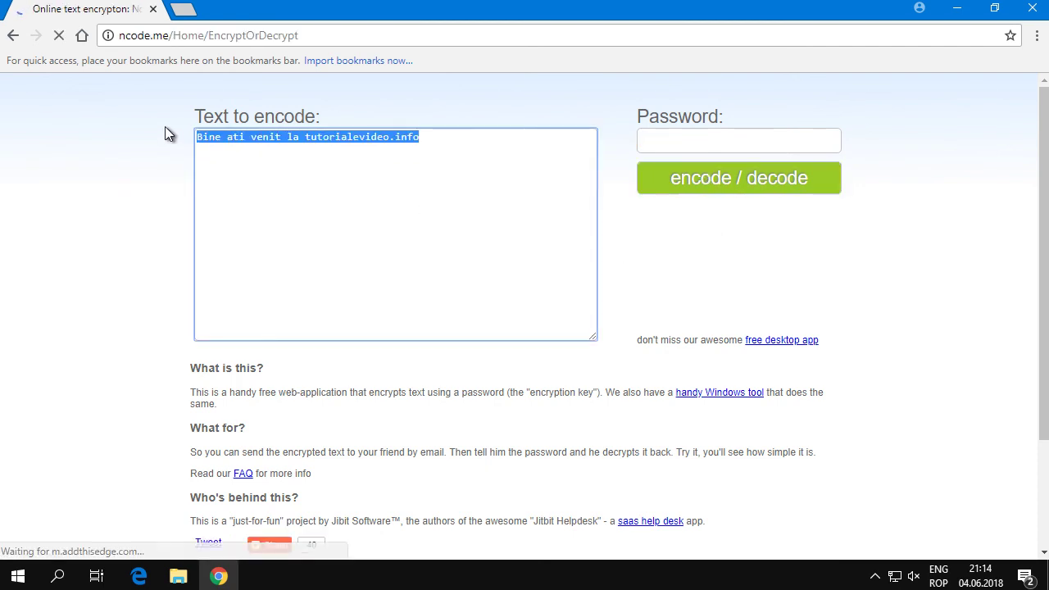